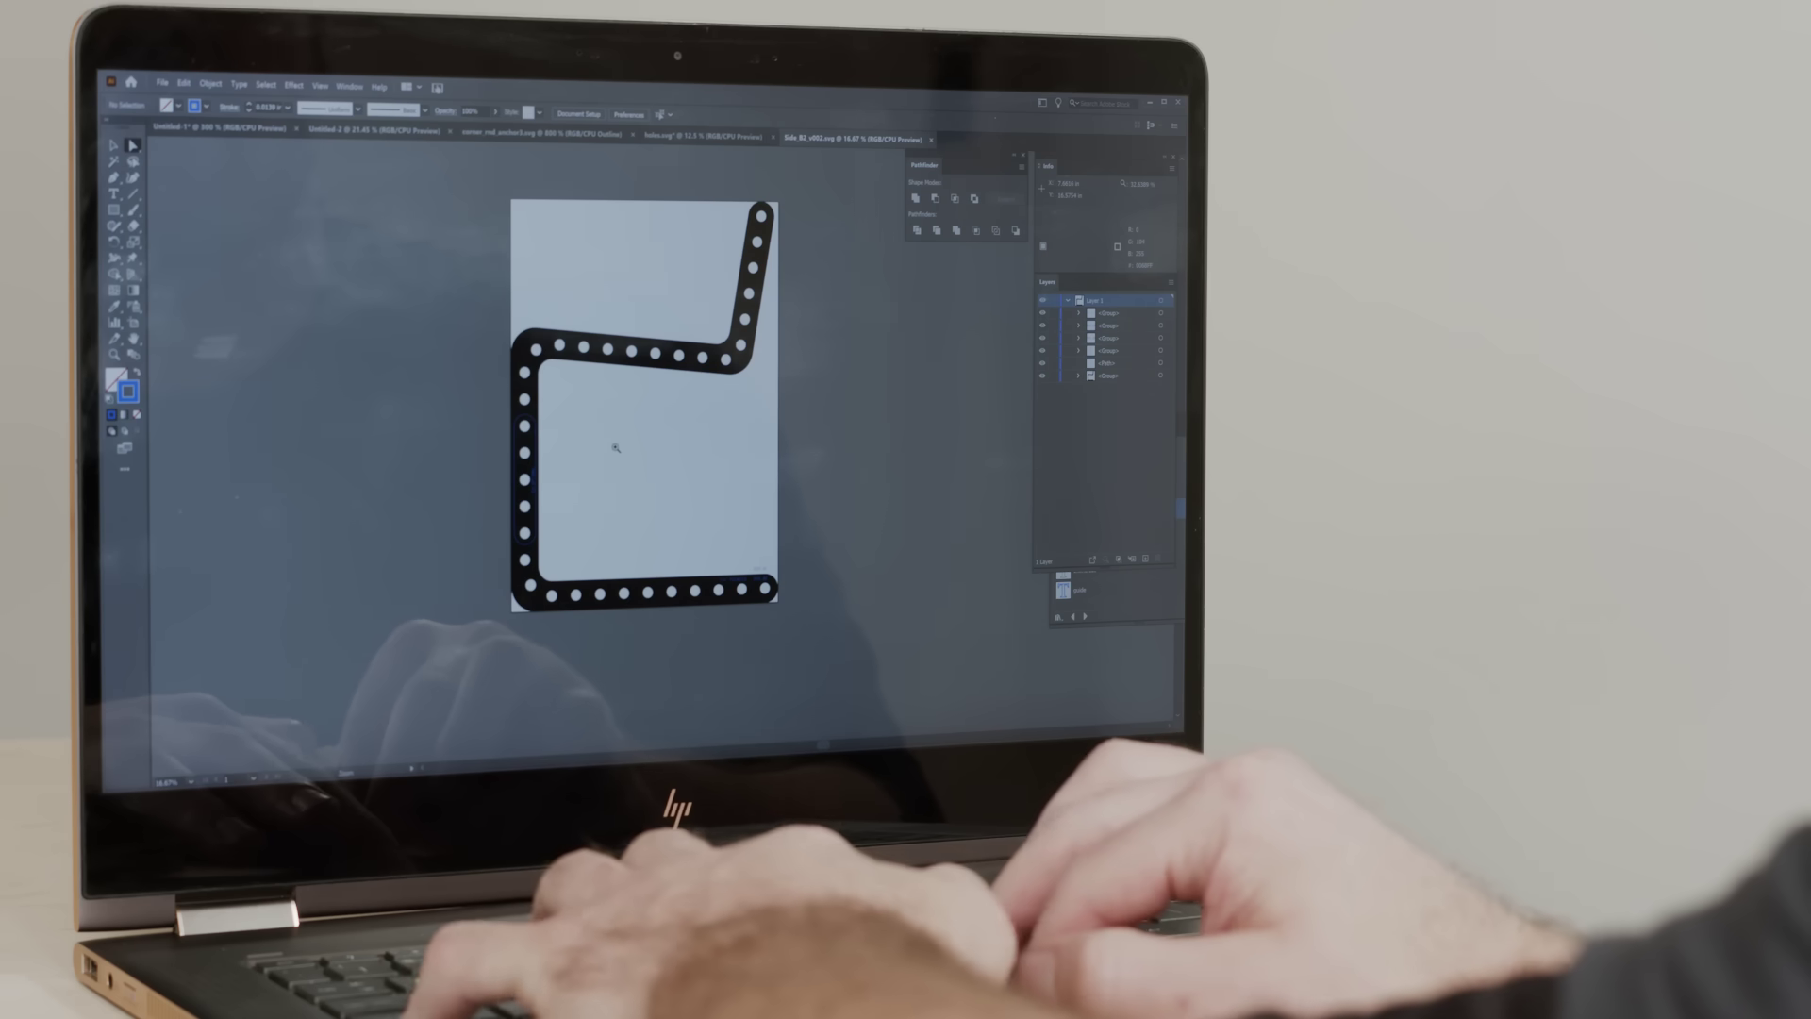
- Zoom in on the zigzag black path with holes on the artboard
key("ctrl+plus")
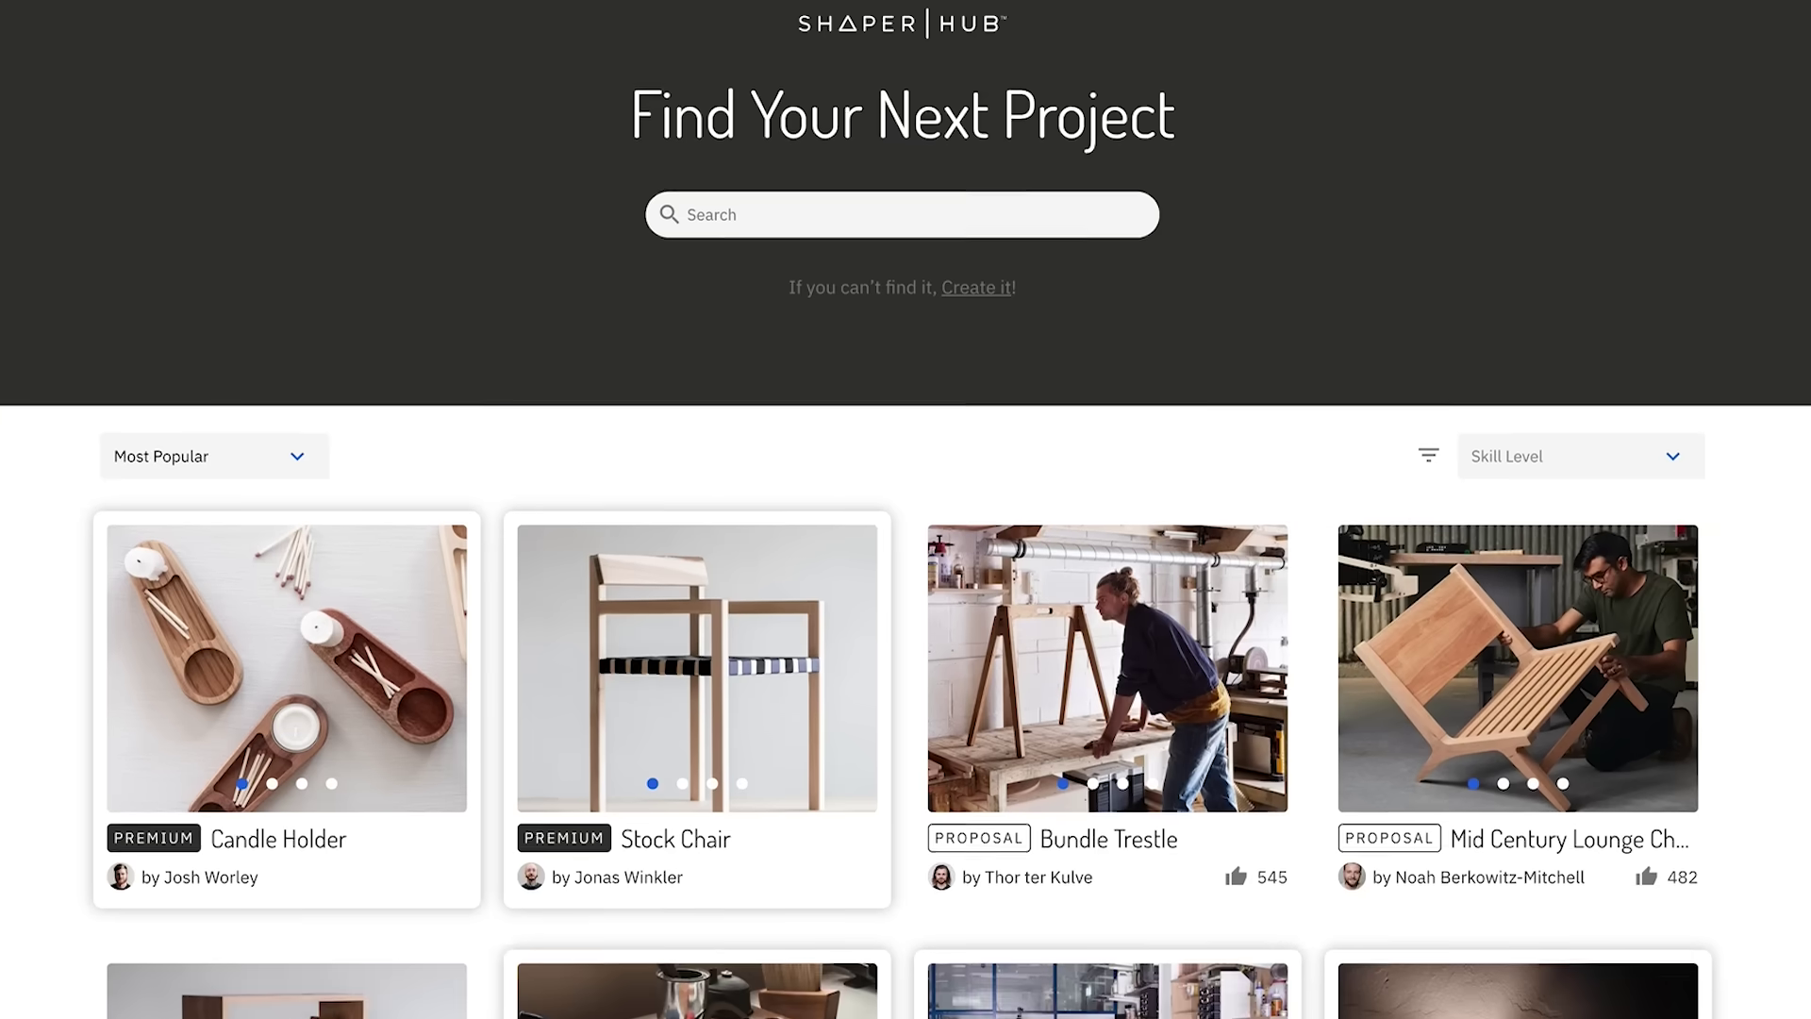
scroll(905, 566, "down", 5)
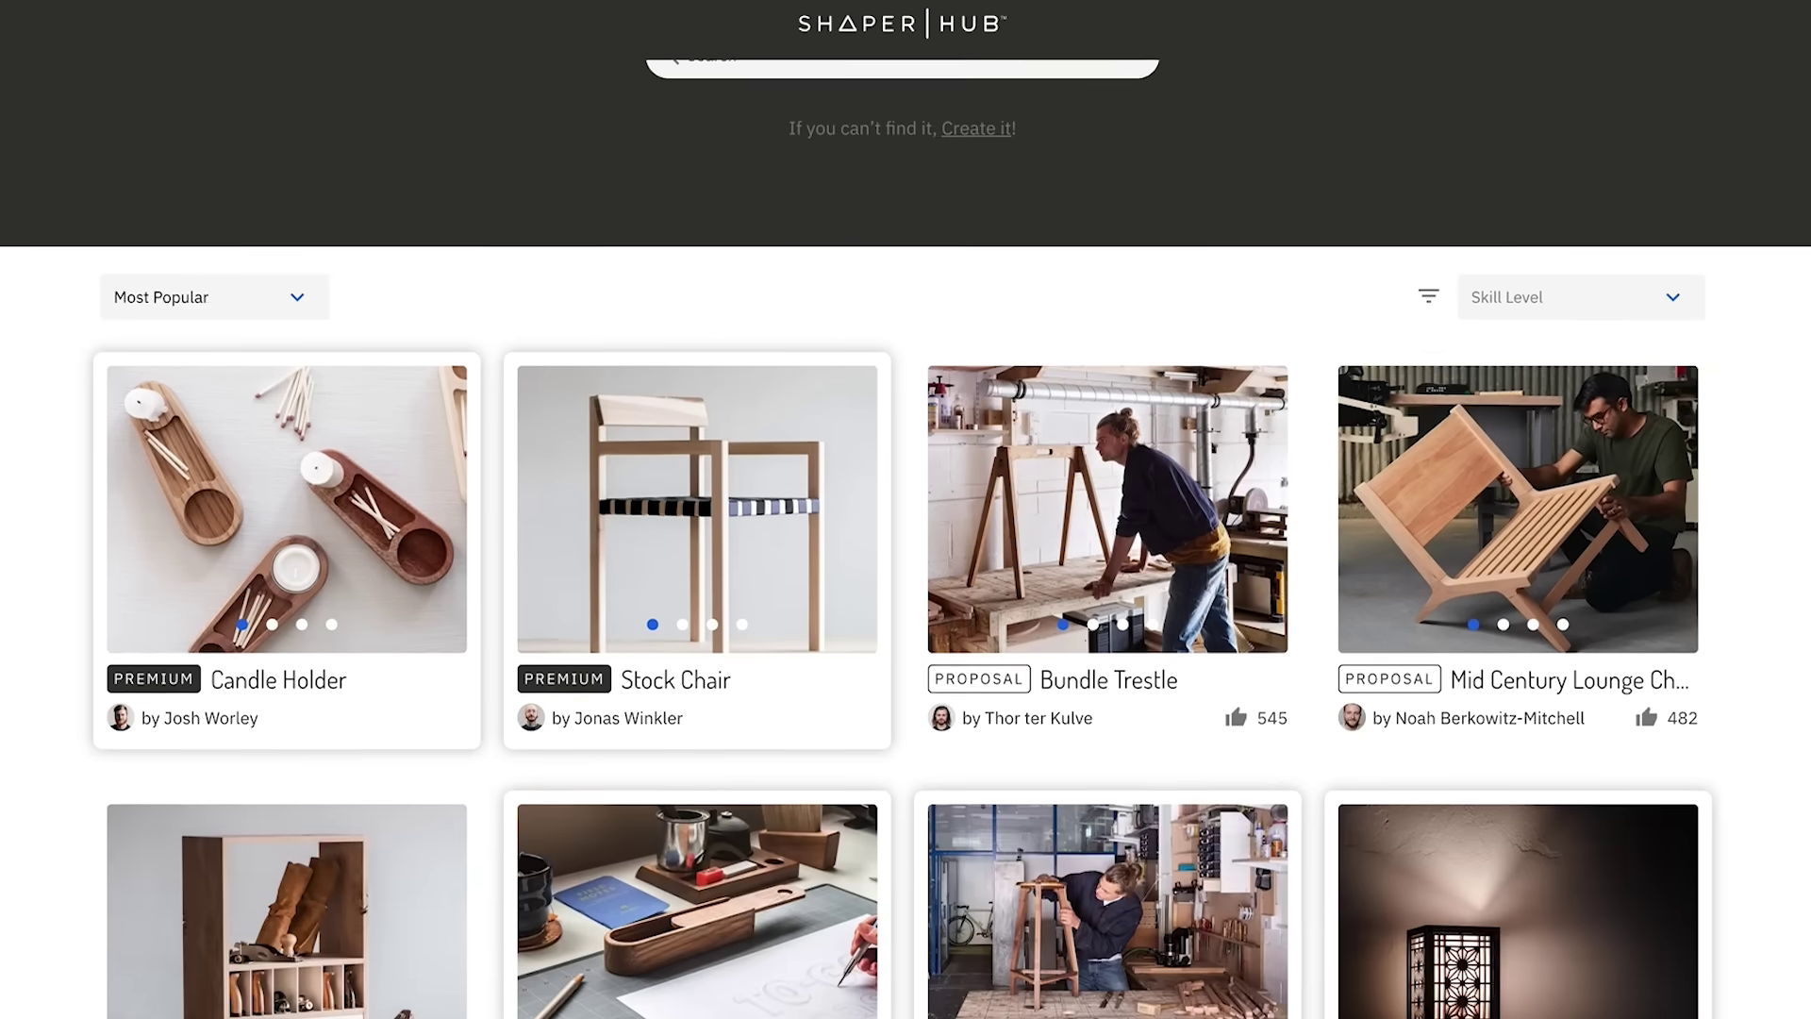
scroll(906, 566, "down", 3)
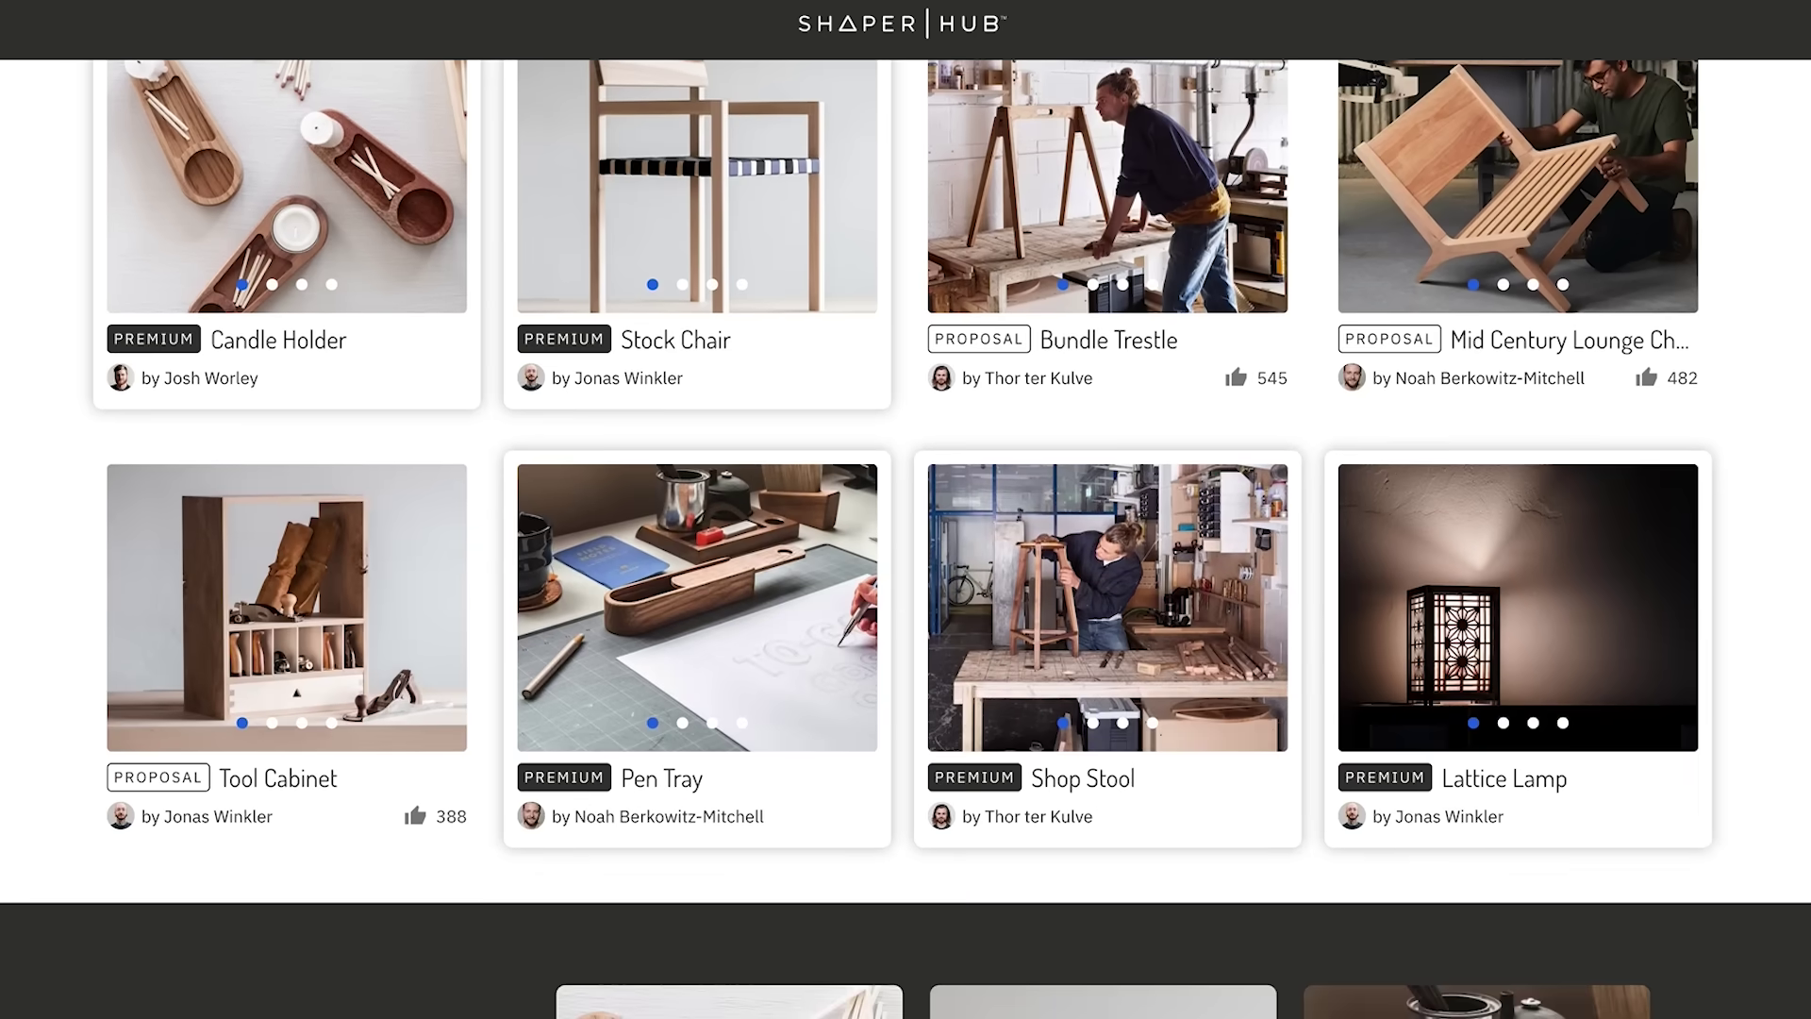
scroll(905, 566, "down", 3)
scroll(905, 567, "down", 3)
scroll(906, 566, "down", 2)
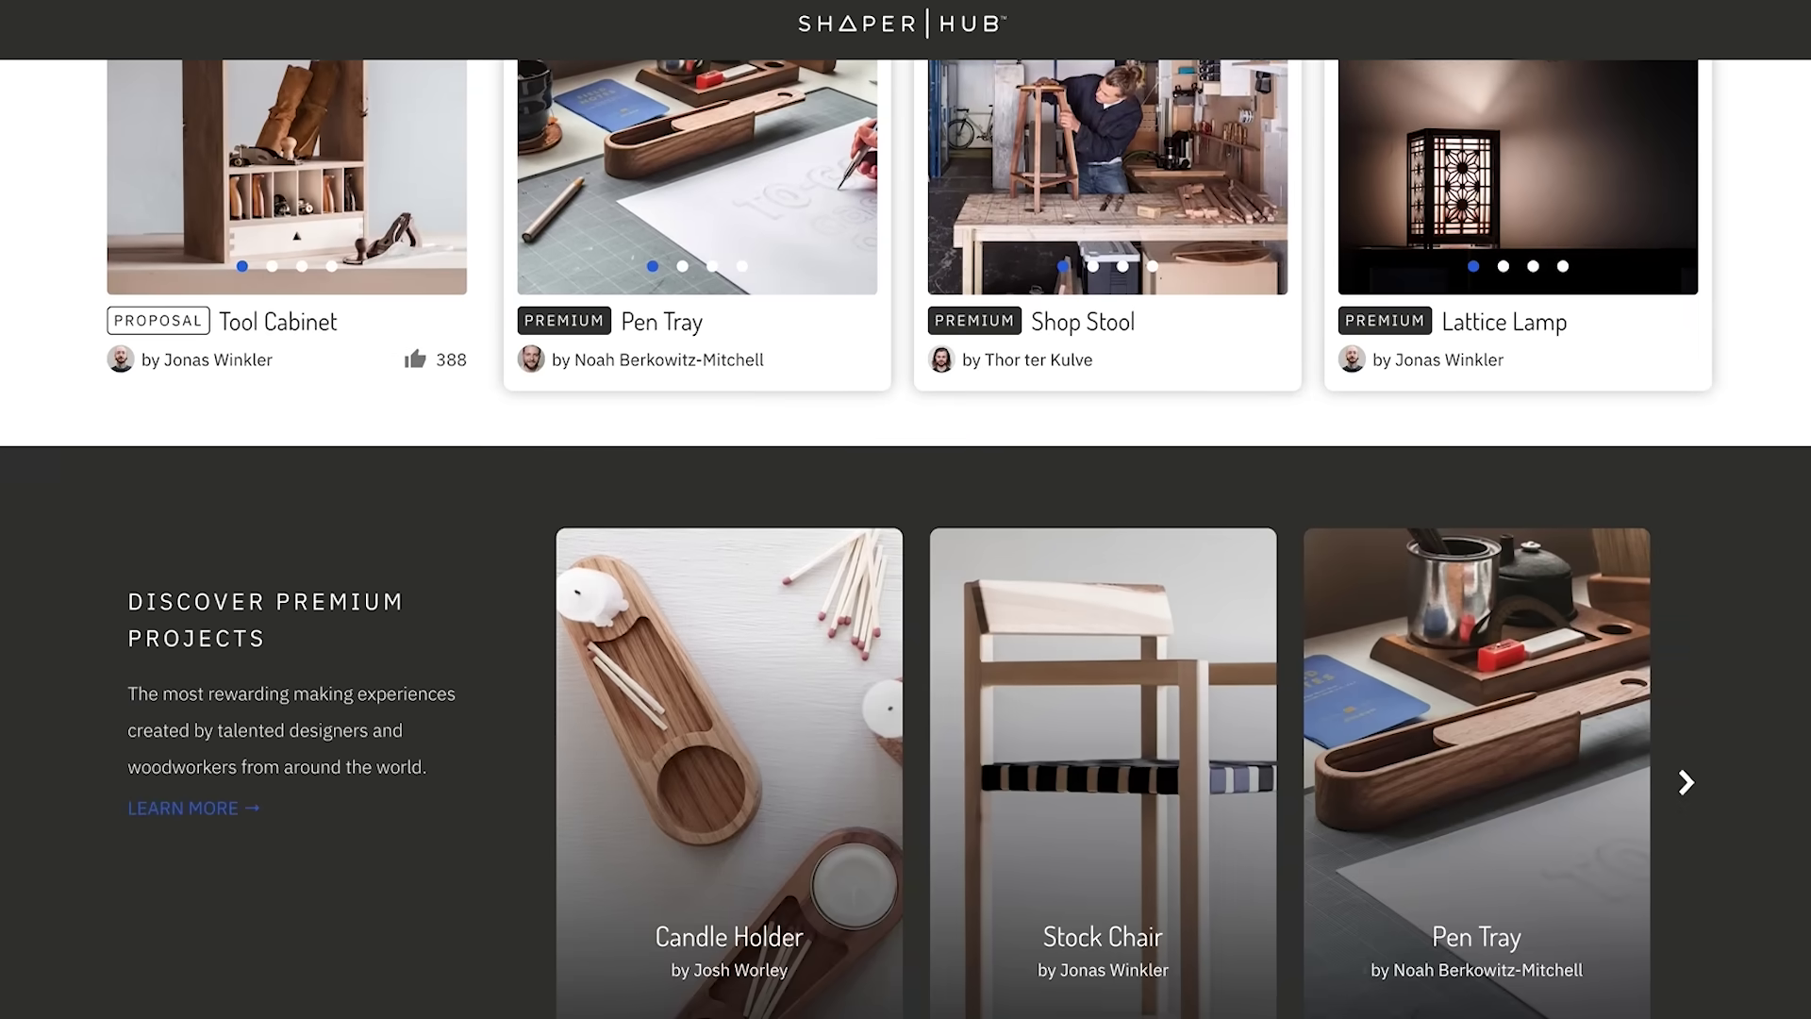